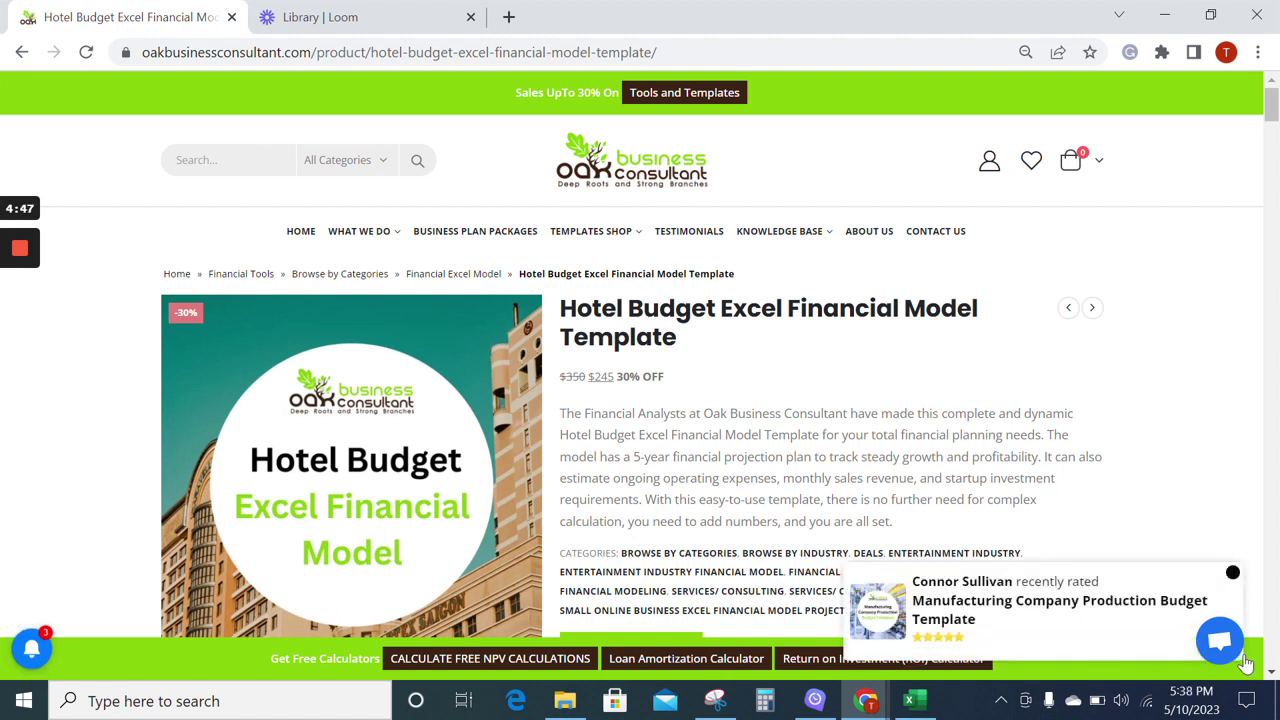
Step: Switch to the hotel budget workbook and show its Input Sheet of assumptions
key("alt+Tab")
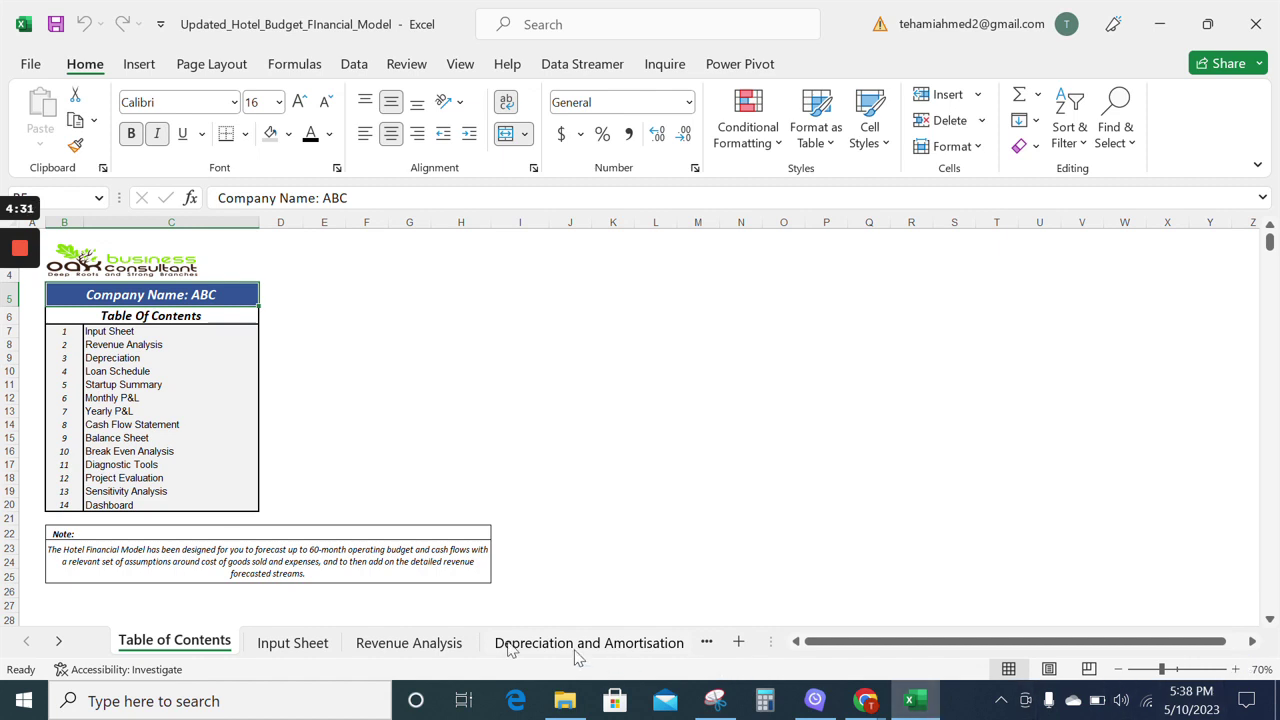
left_click(280, 648)
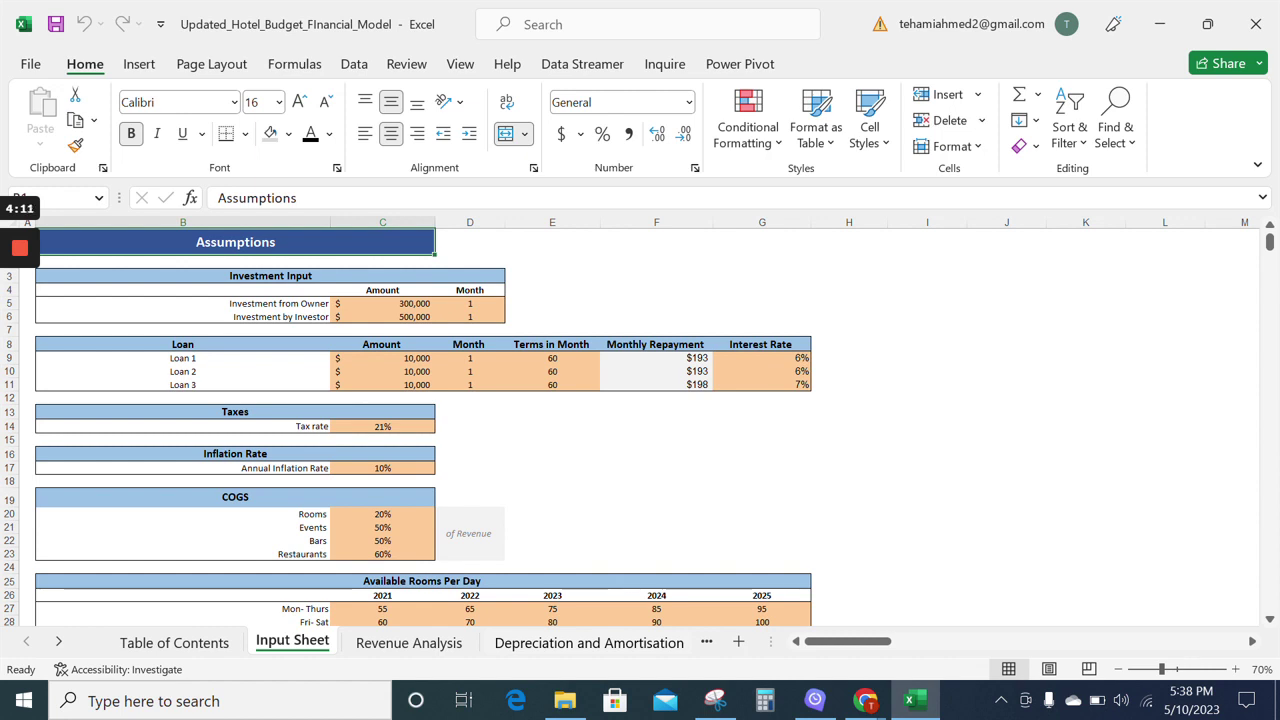
Step: Change the owner's investment amount to 500,000
left_click(383, 303)
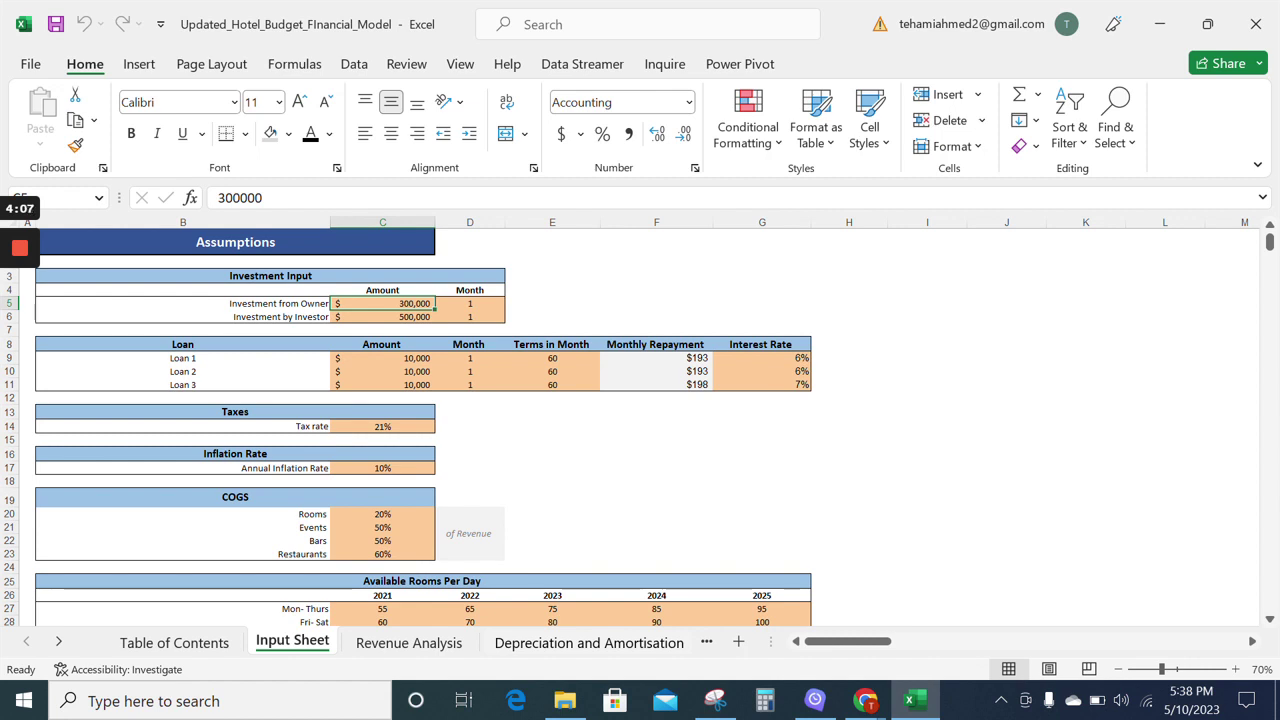
type("5")
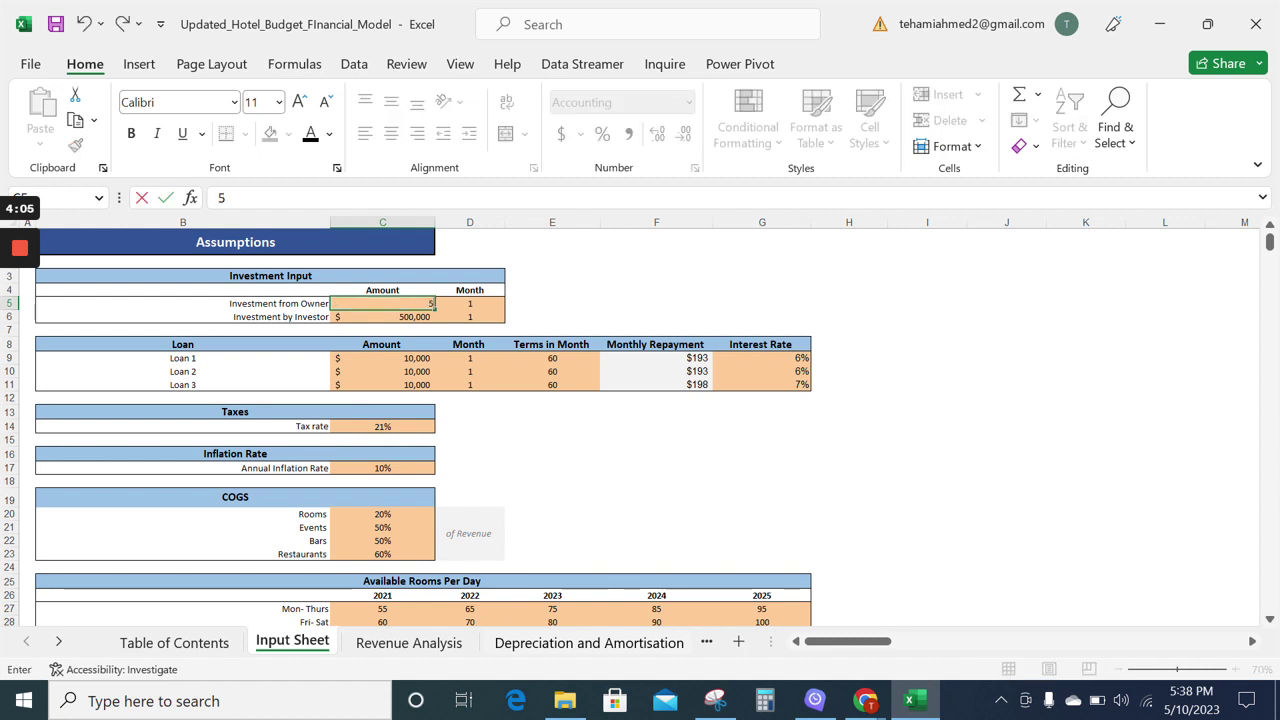
type("00000")
key("Return")
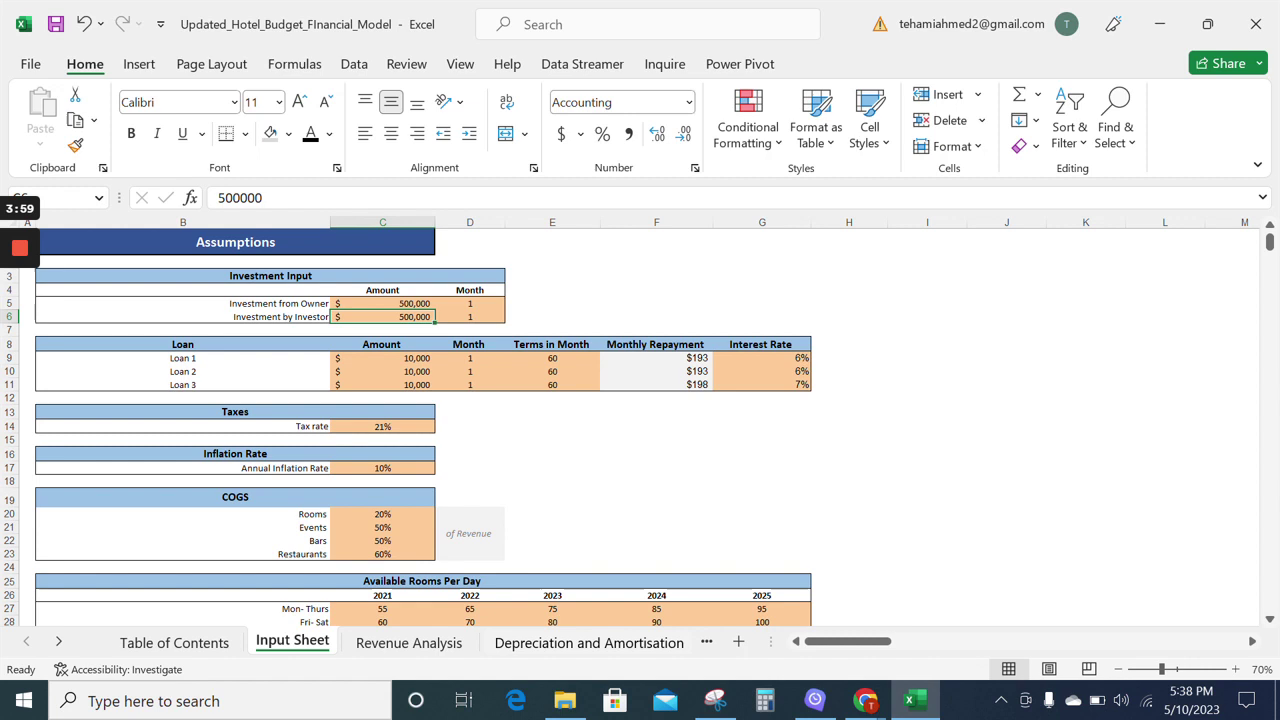
Step: Set the Loan 1 amount to 50,000, then view the Revenue Analysis sheet
left_click(383, 357)
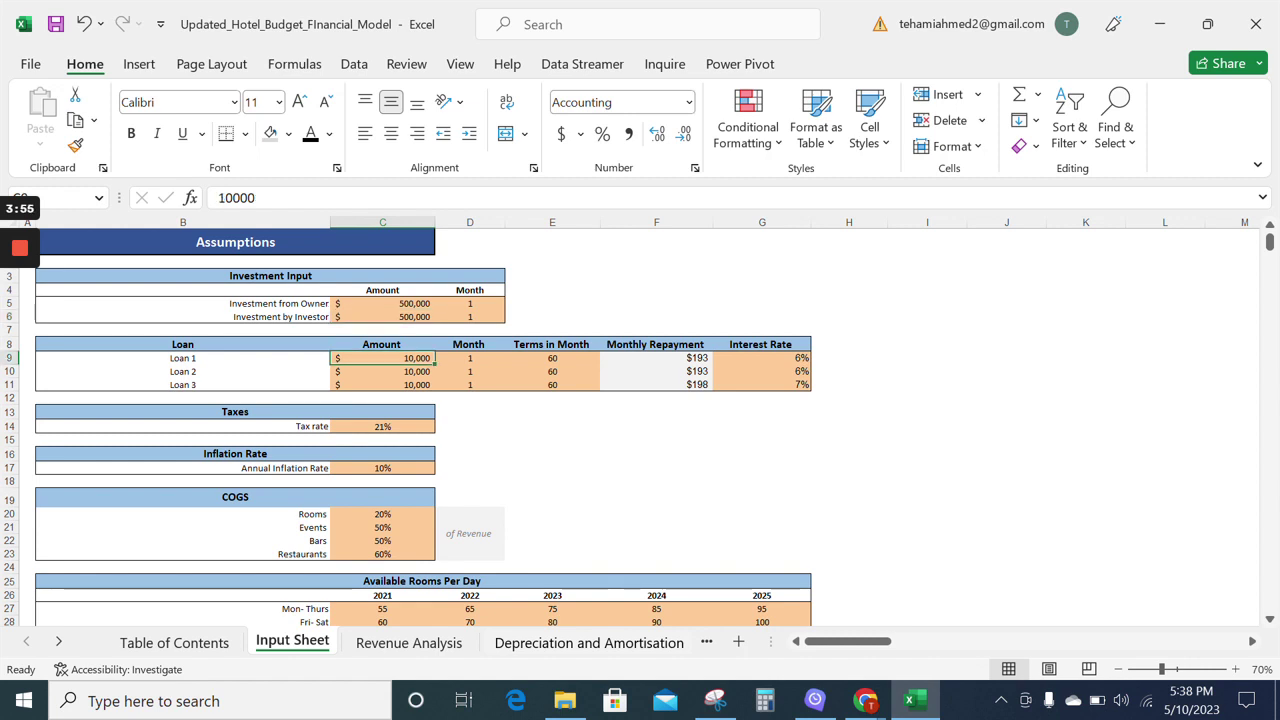
type("5")
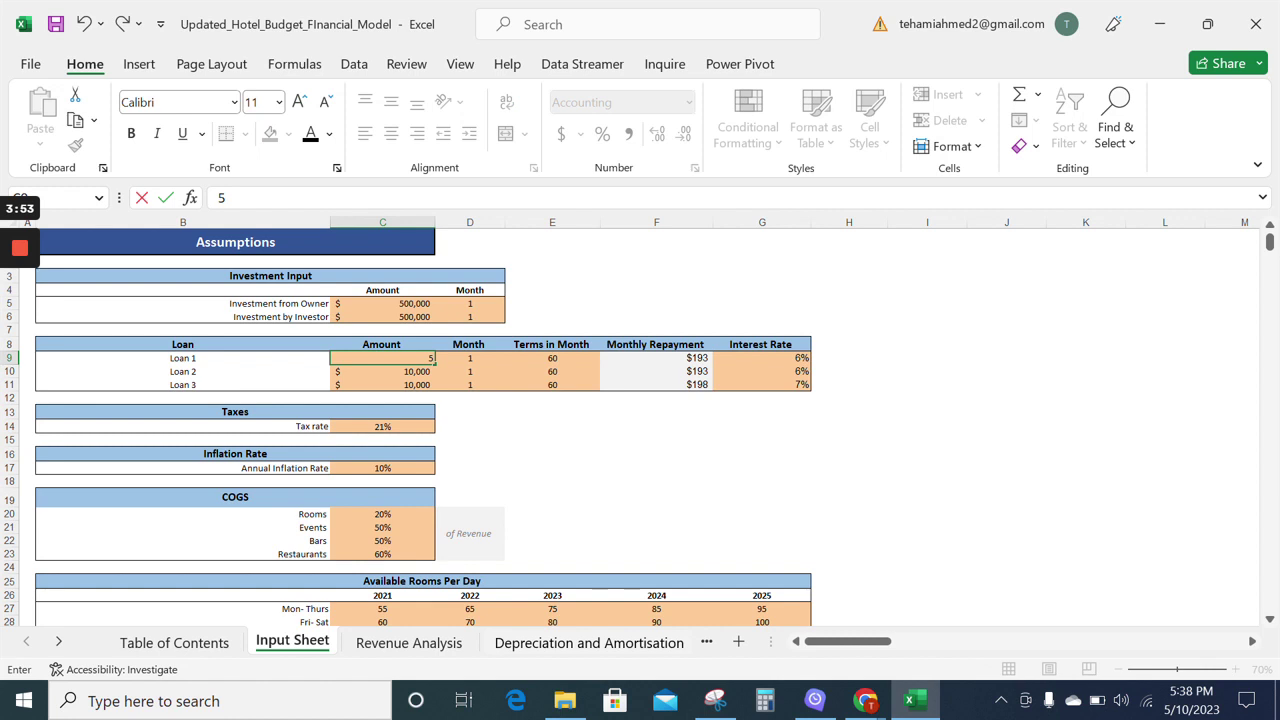
type("0000")
key("ctrl+Return")
left_click(383, 371)
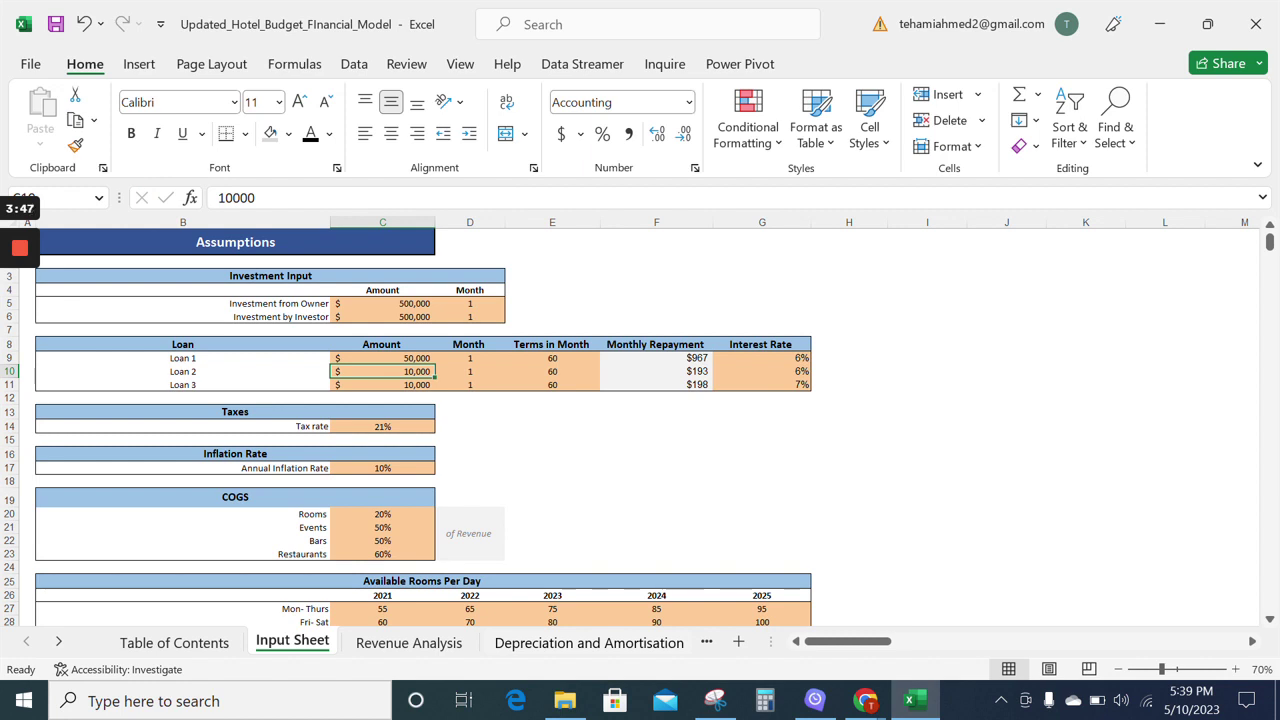
left_click(430, 642)
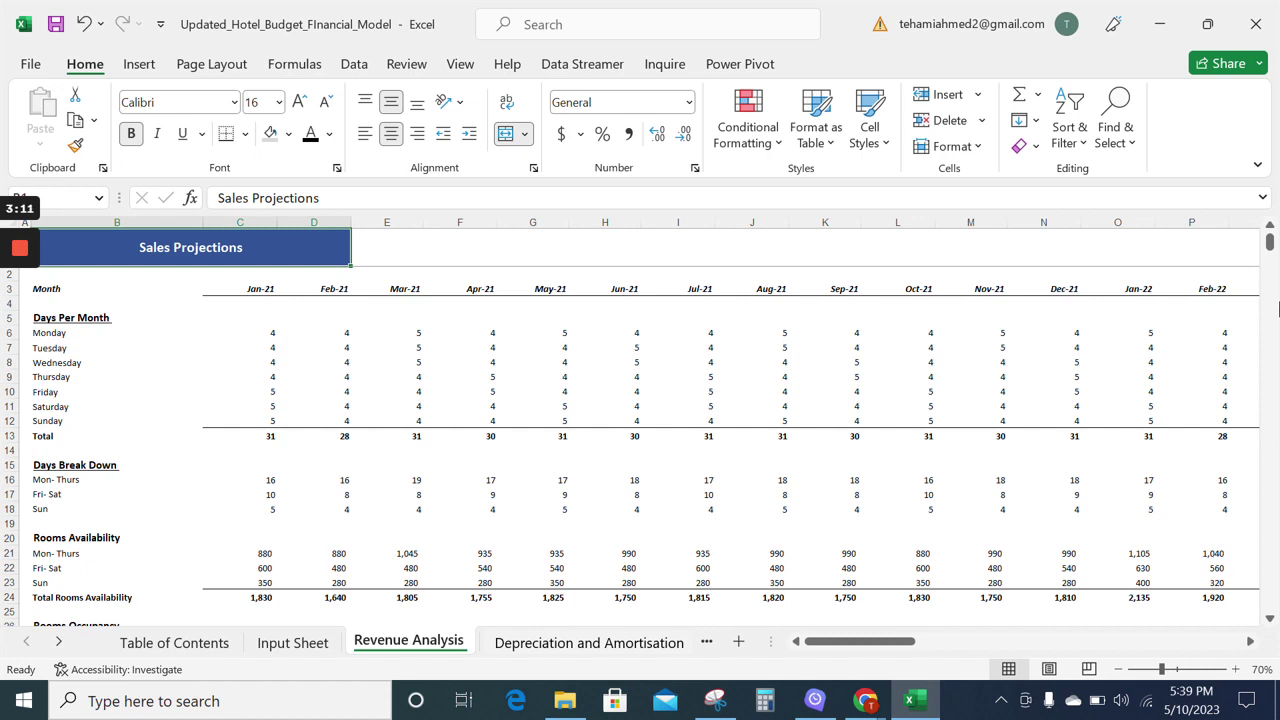
scroll(601, 660, "down", 1)
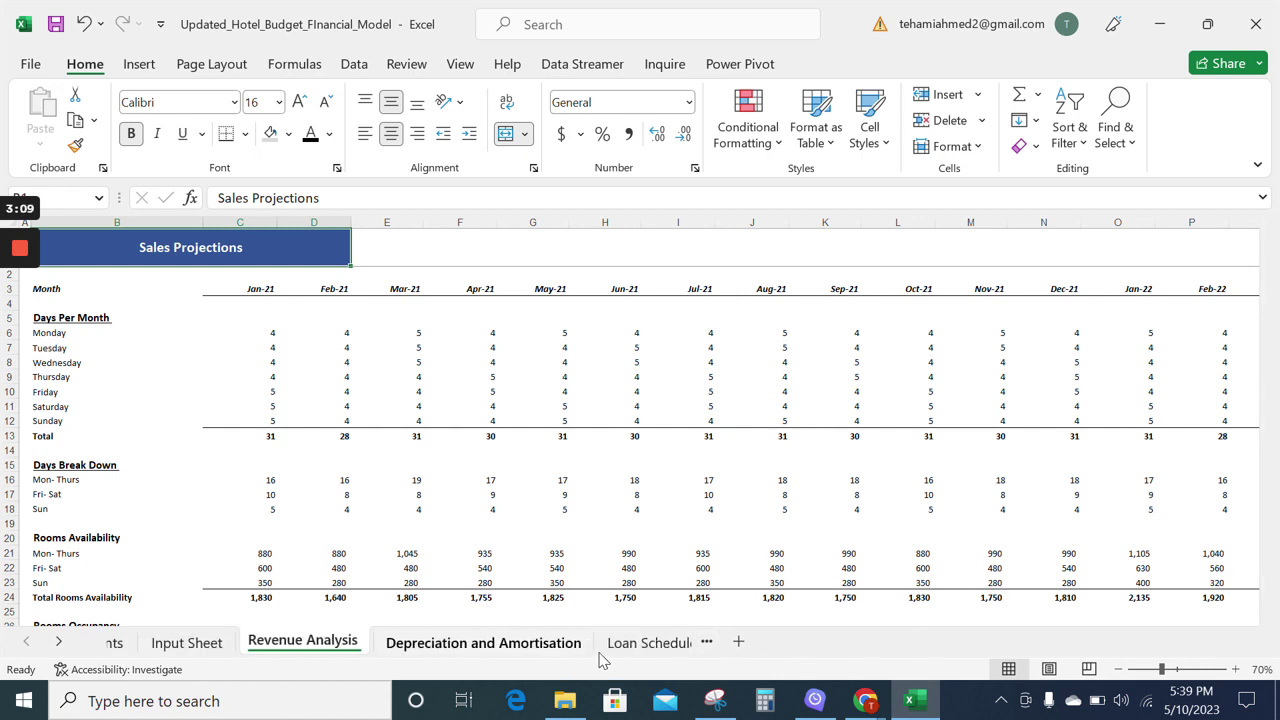
left_click(483, 642)
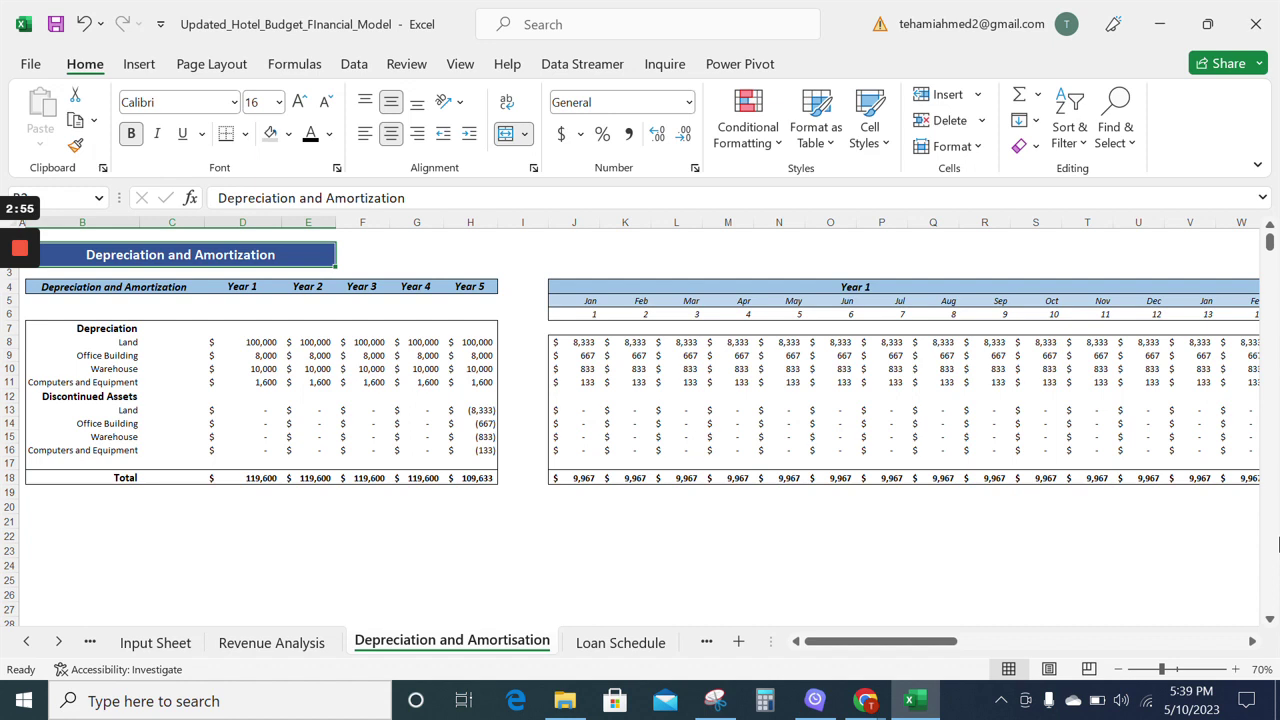
Step: View the Loan Schedule sheet, then scroll the sheet tabs toward later sheets
left_click(612, 645)
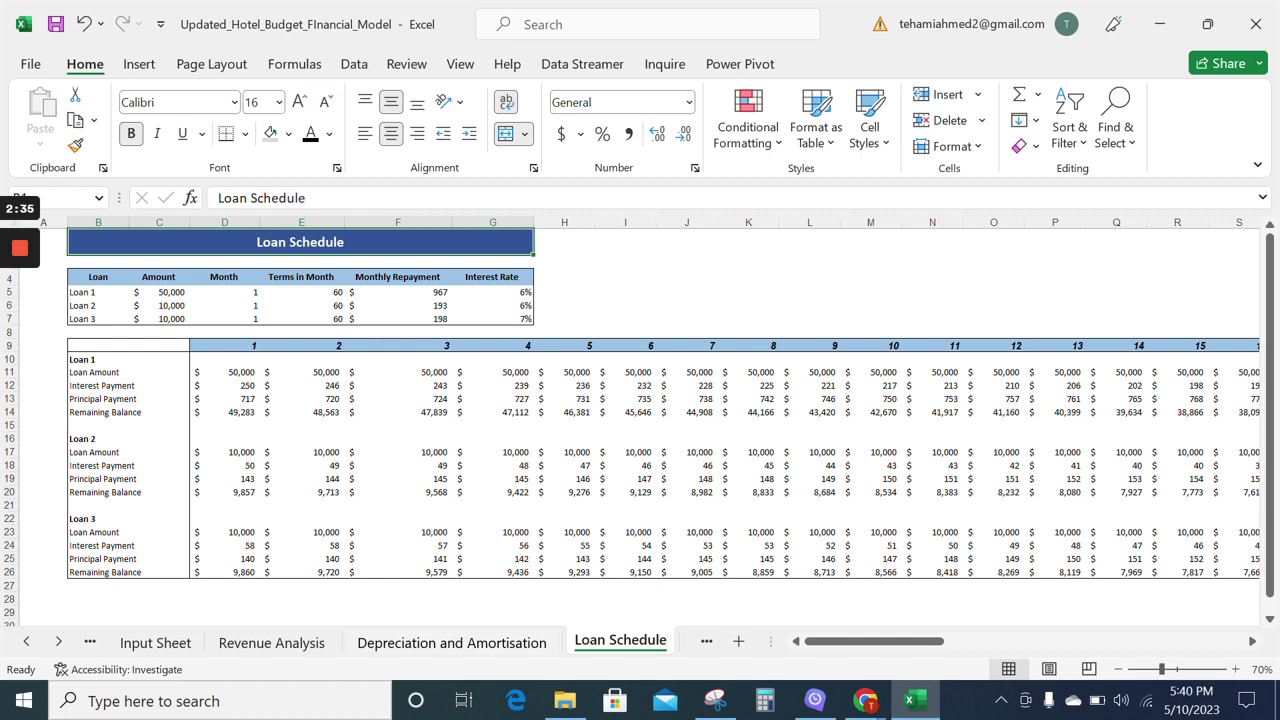
left_click(59, 642)
Step: Step through the Startup Summary, Monthly P&L and Yearly P&L sheets
left_click(59, 642)
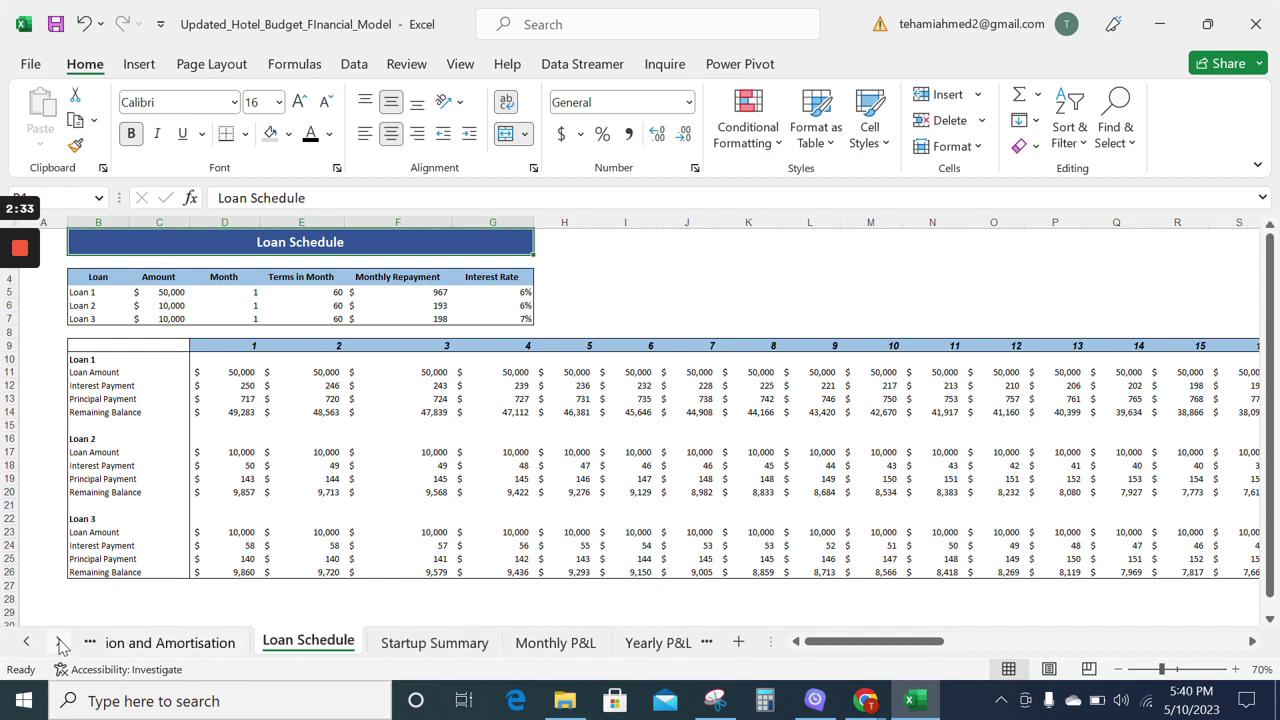
left_click(59, 642)
left_click(205, 643)
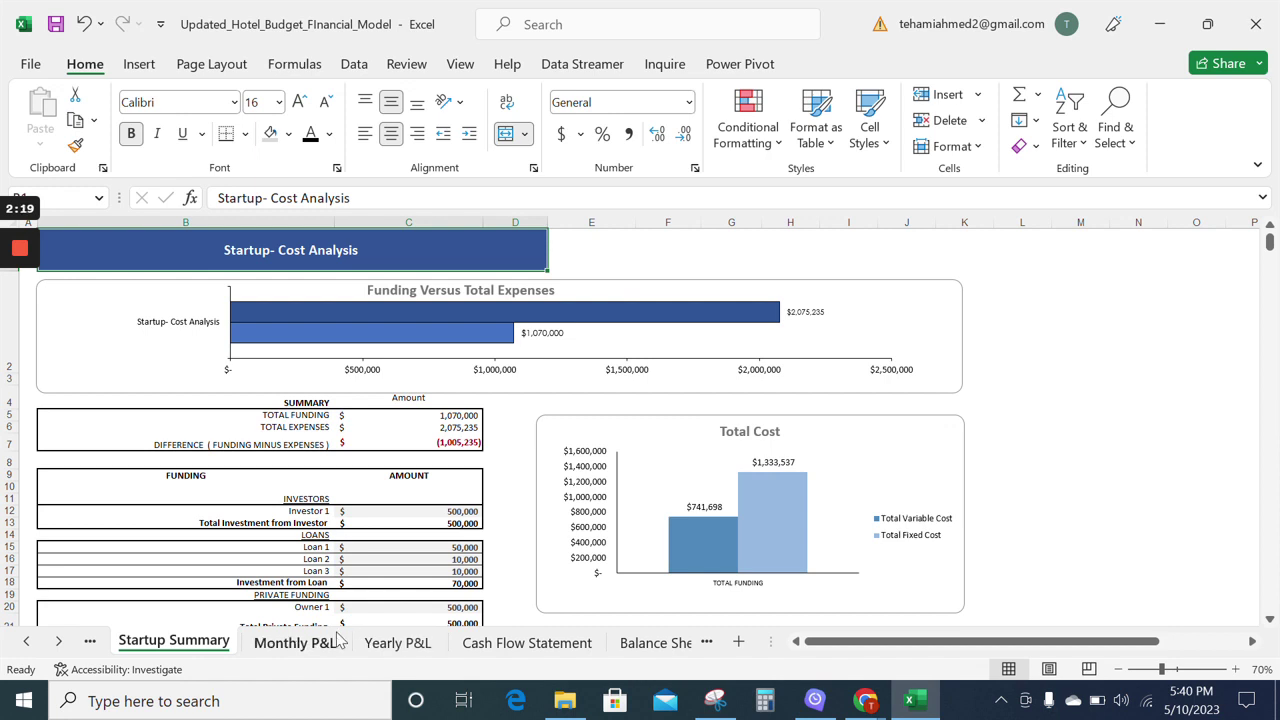
left_click(292, 643)
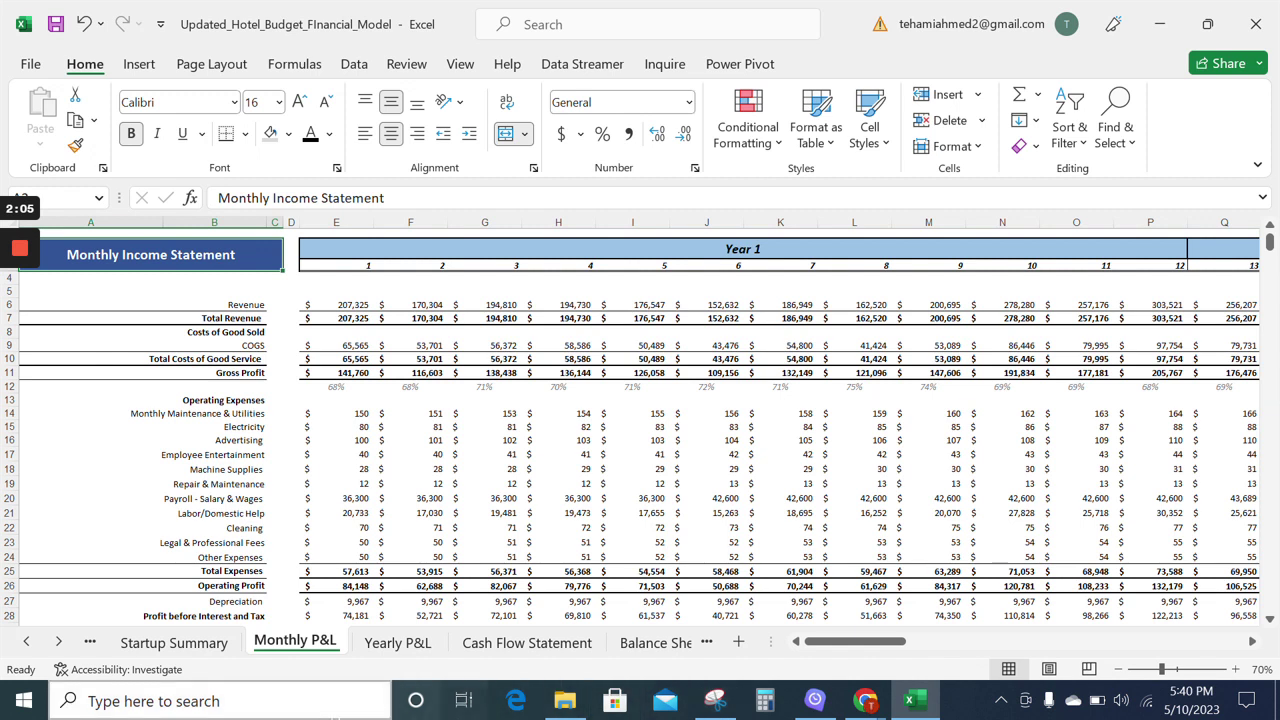
left_click(386, 644)
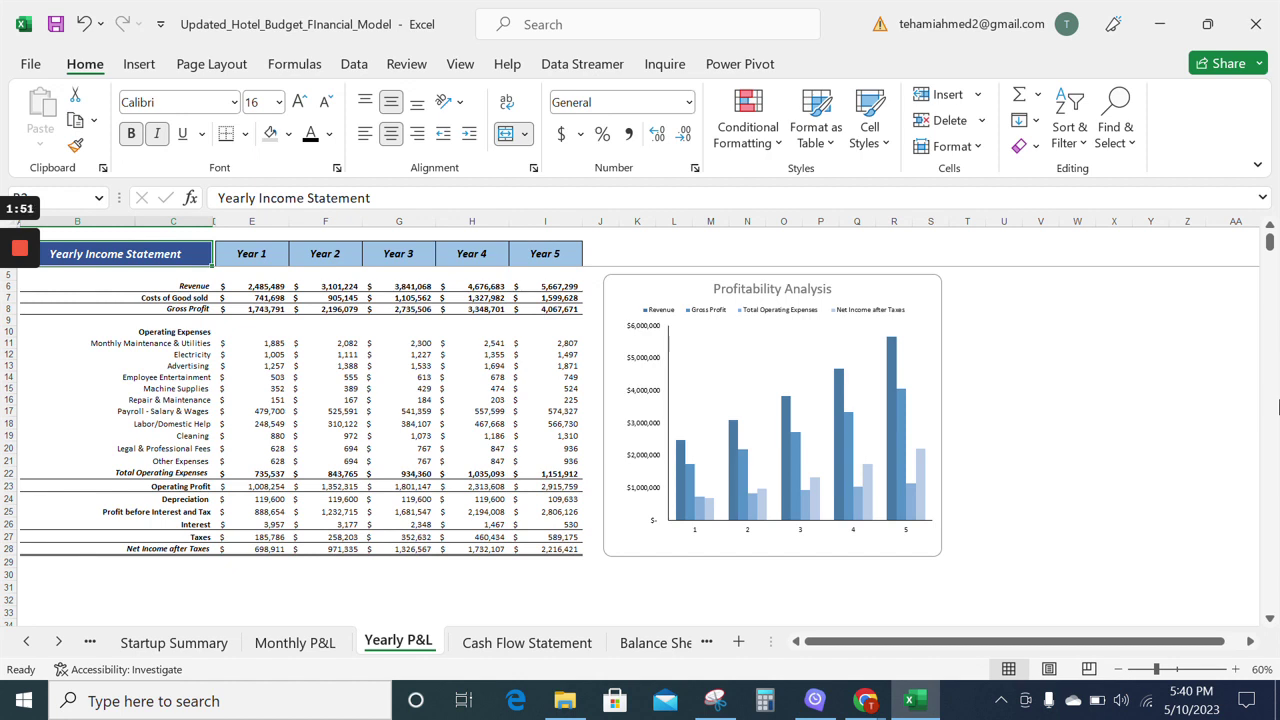
Step: View the Cash Flow Statement sheet, then the Balance Sheet
left_click(557, 643)
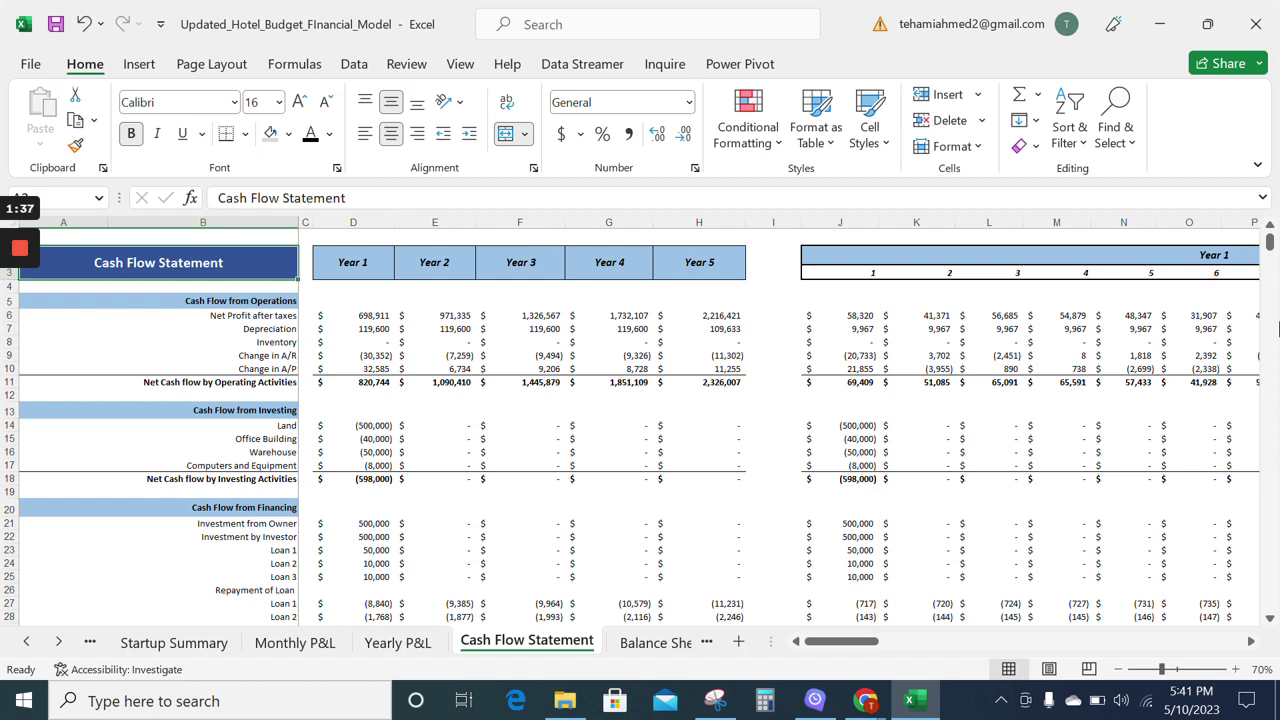
left_click(652, 642)
Step: Scroll the sheet tabs right and show the Break Even Analysis sheet
left_click(56, 643)
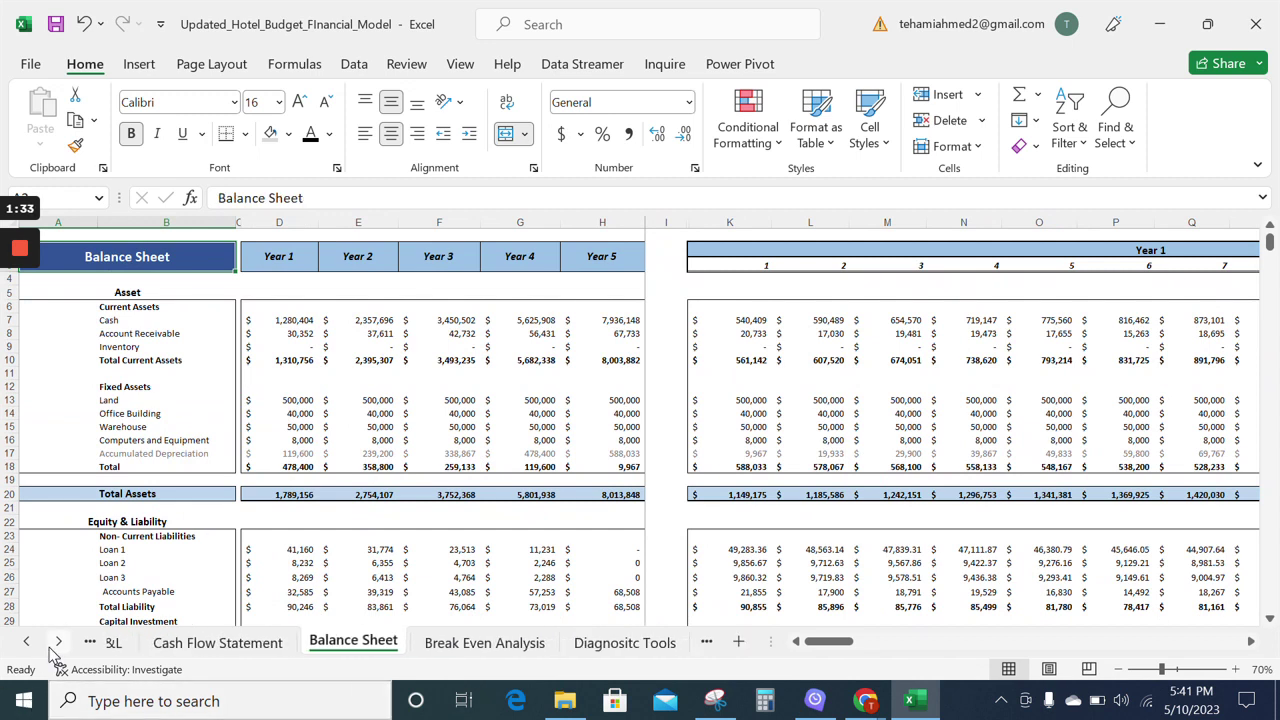
left_click(56, 643)
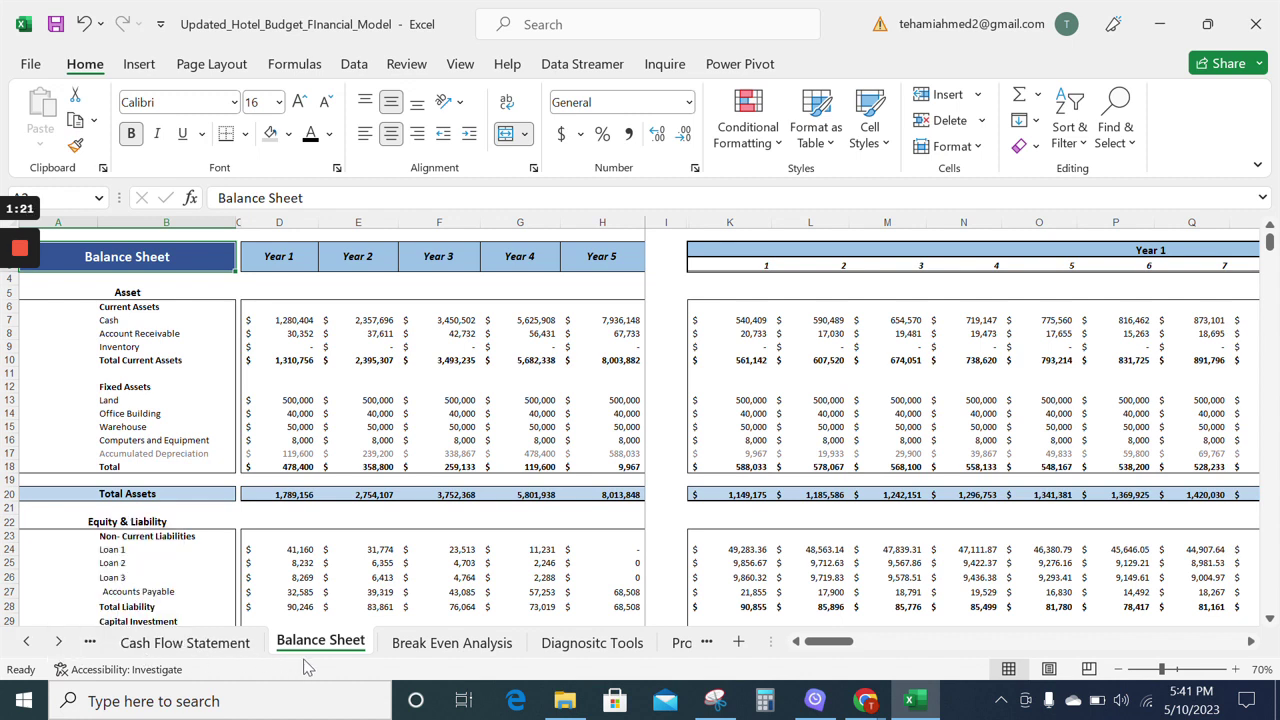
left_click(424, 648)
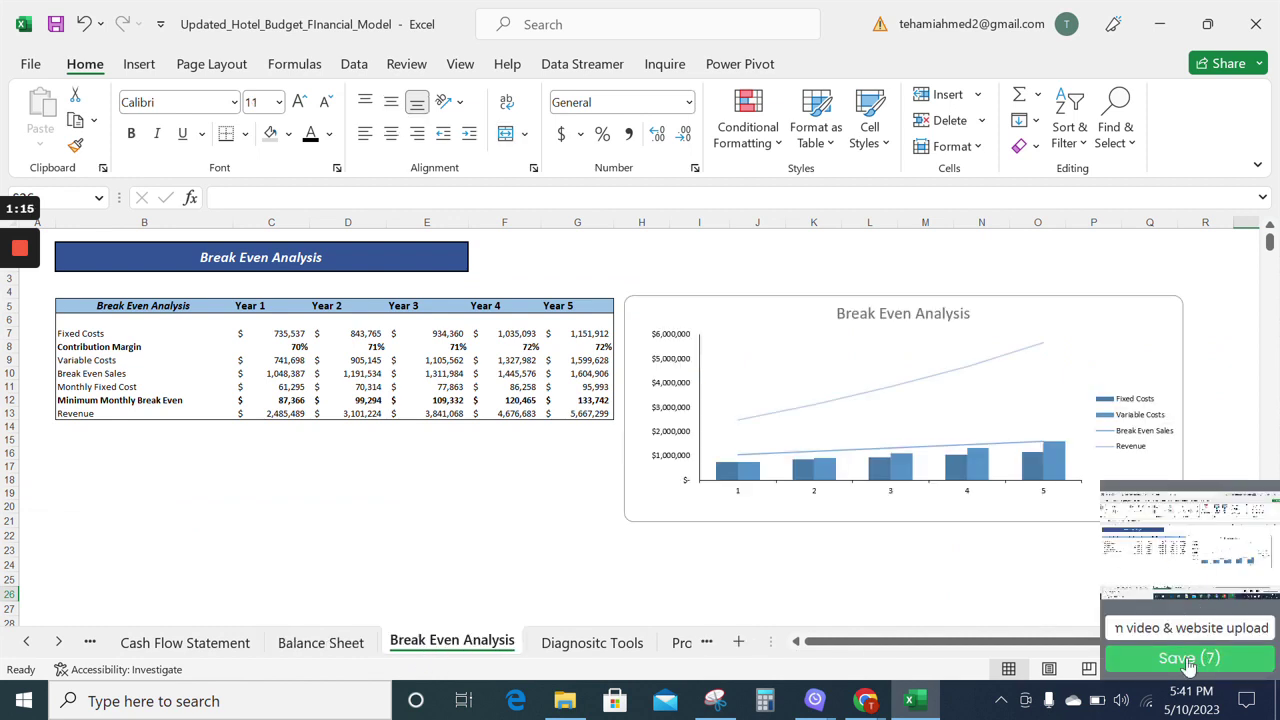
Step: Scroll to the later tabs and view the Project Evaluation and Sensitivity Analysis sheets
left_click(1207, 548)
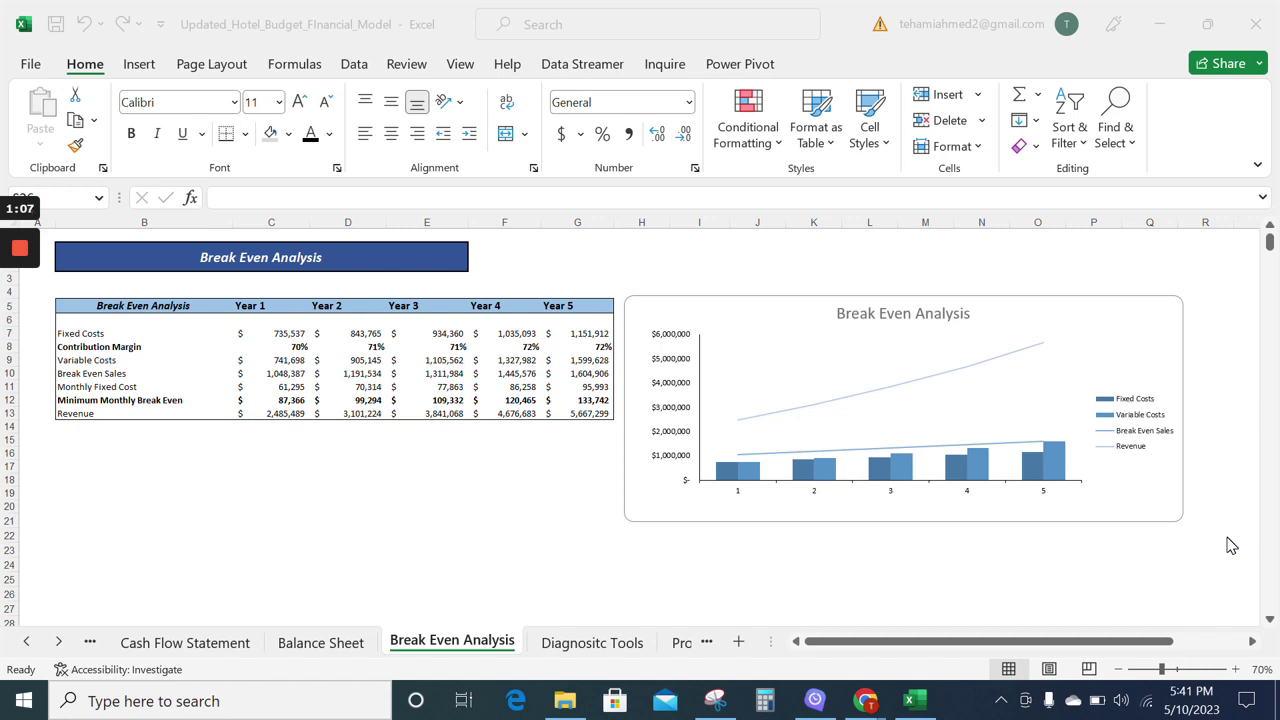
left_click(62, 643)
left_click(62, 643)
left_click(62, 643)
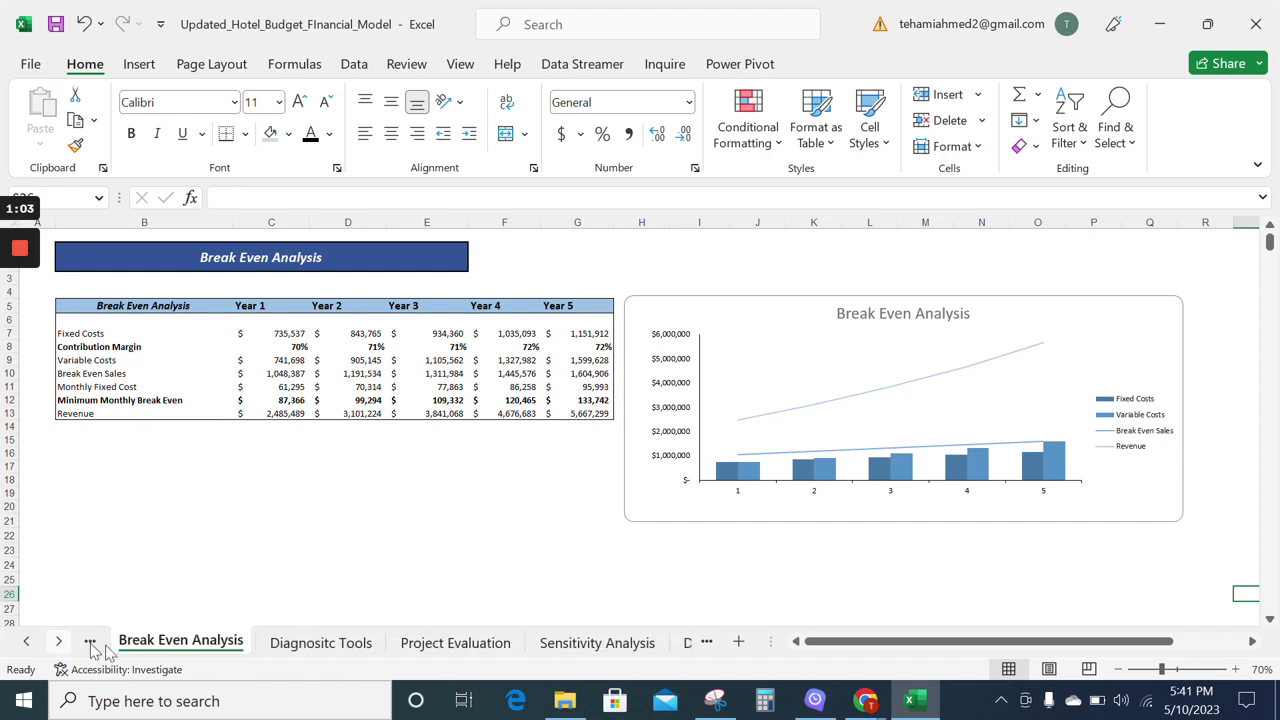
left_click(412, 645)
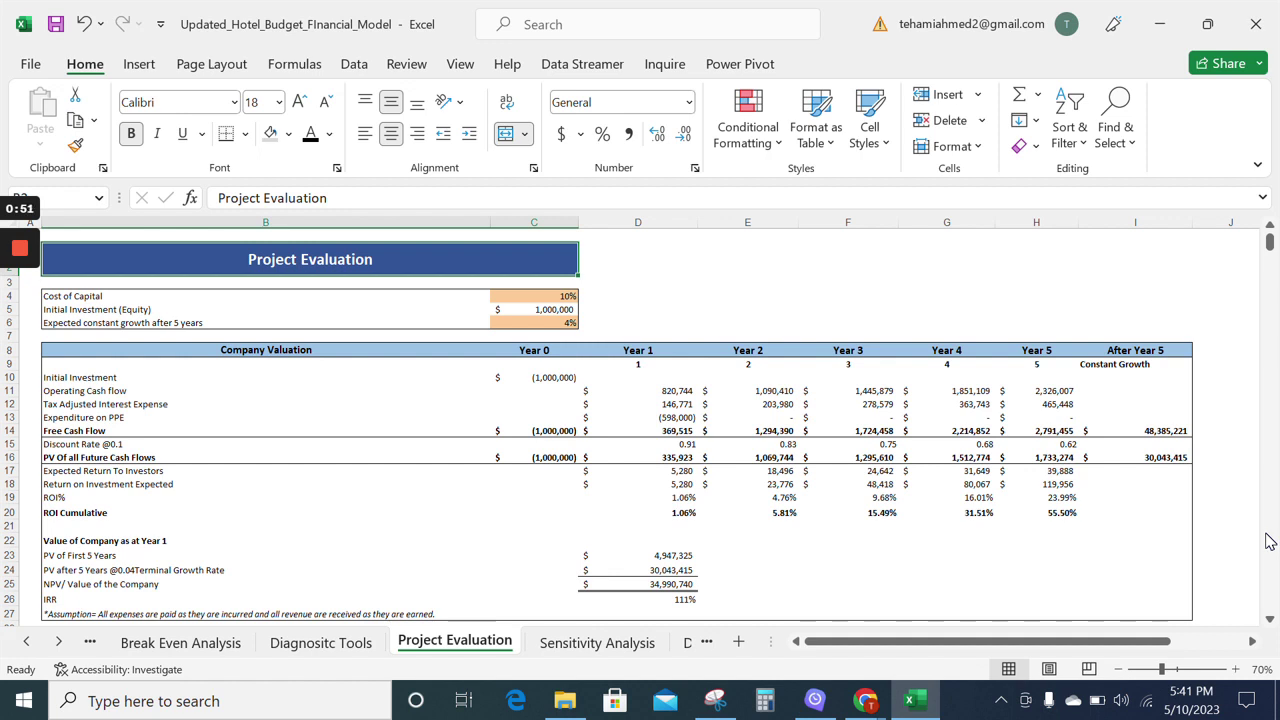
left_click(617, 643)
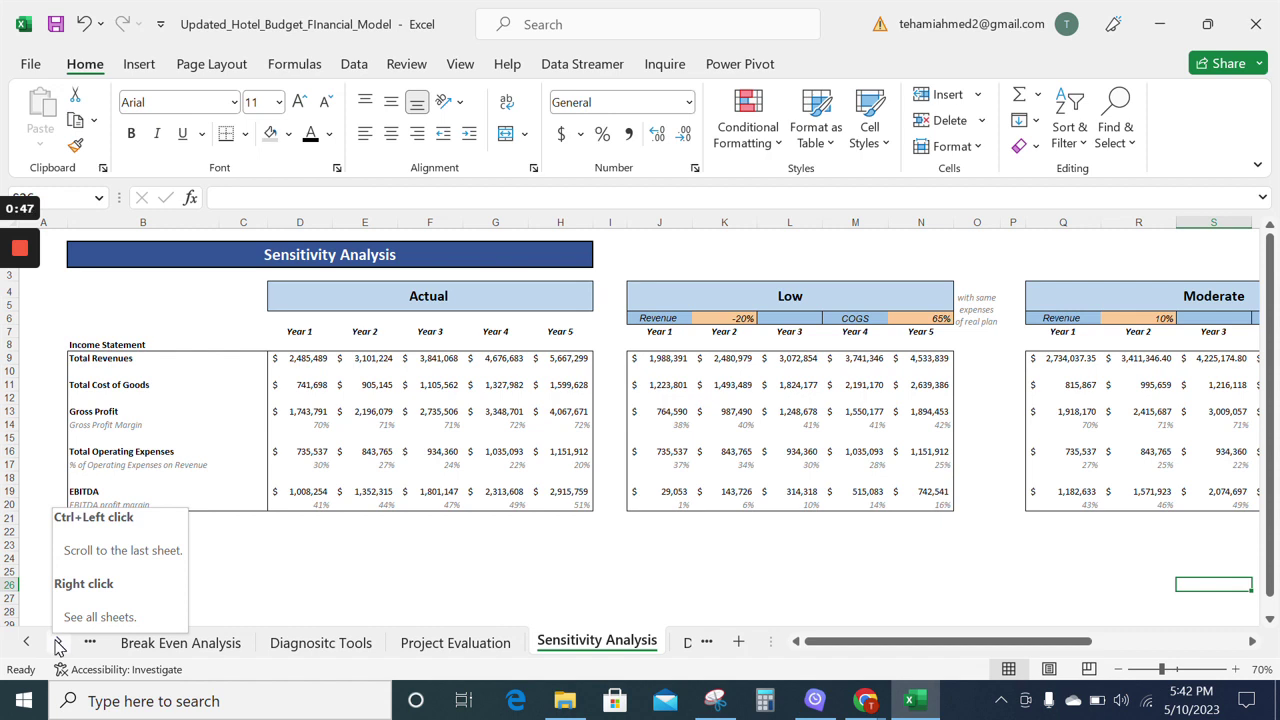
Step: Change the Low scenario revenue change in K6 from -20% to 10%, then view the Dashboard
left_click(57, 643)
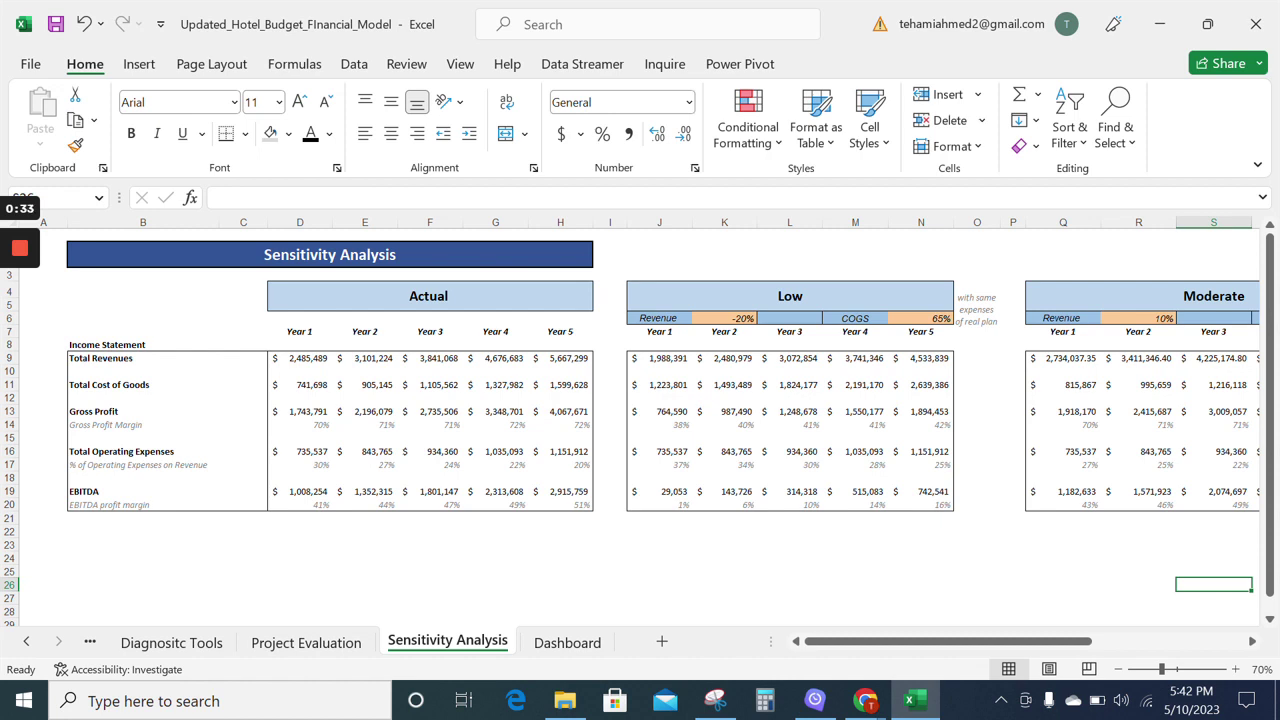
left_click(724, 318)
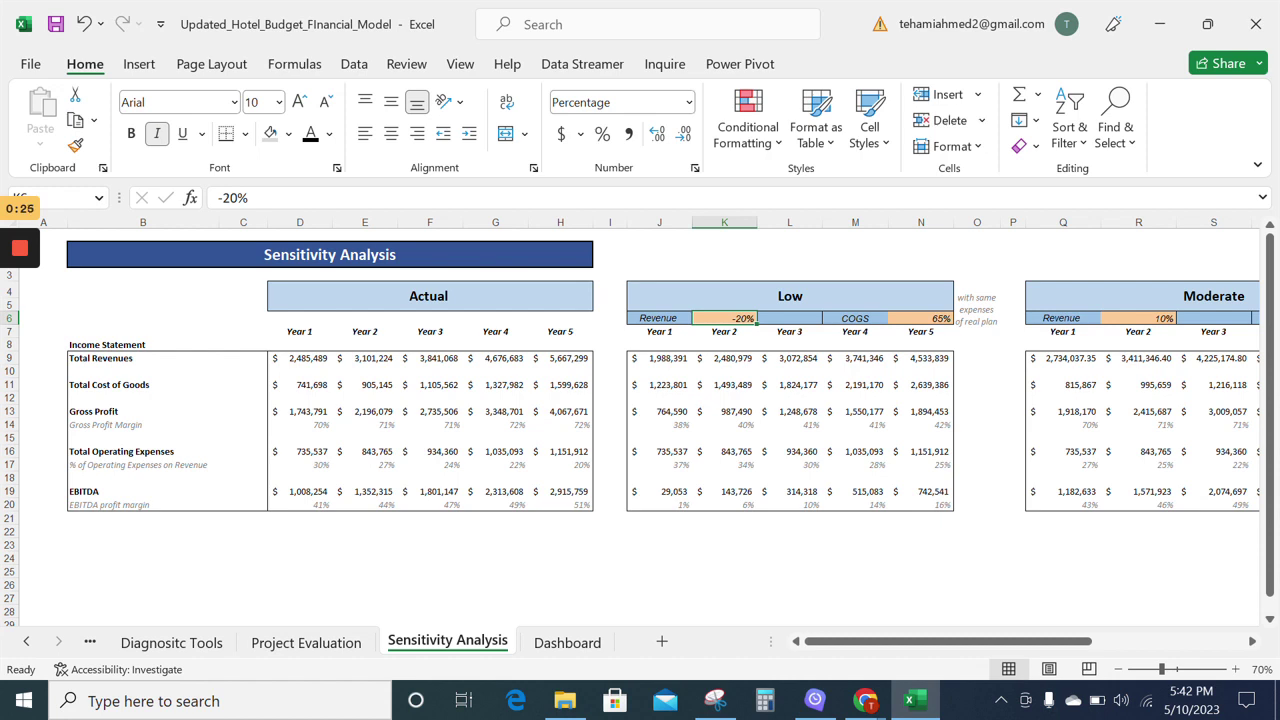
type("10%")
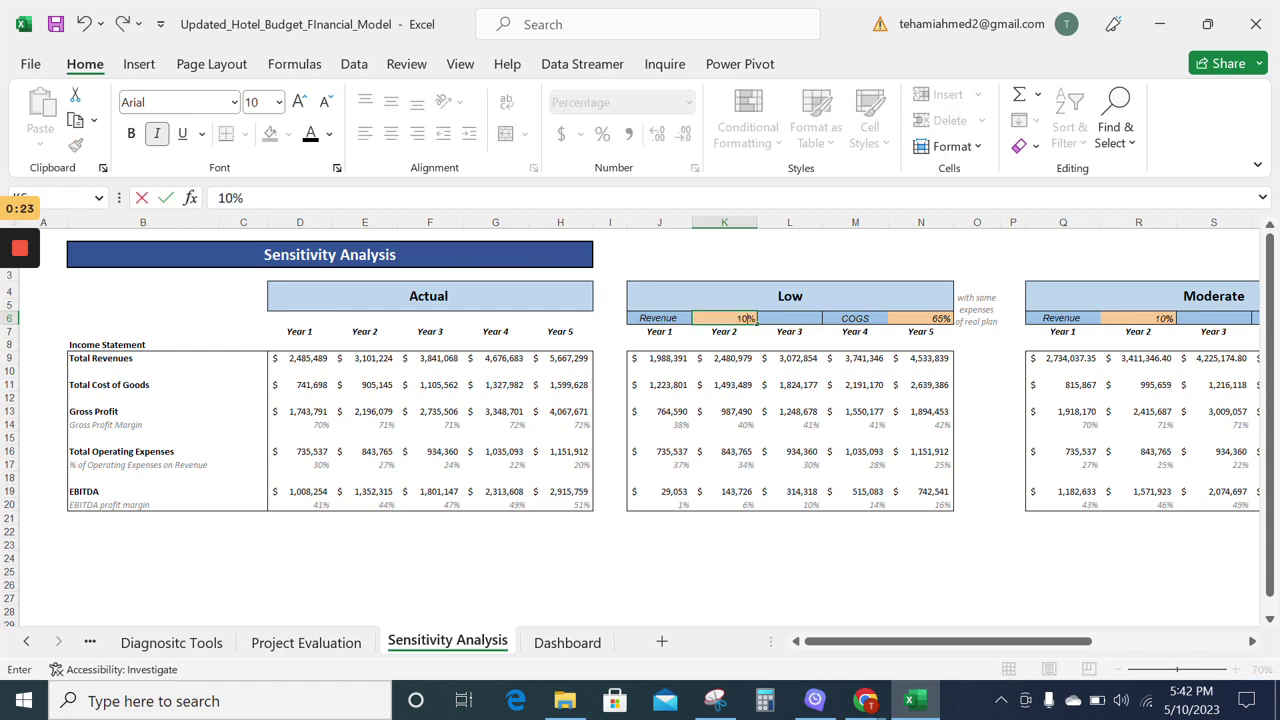
key("Return")
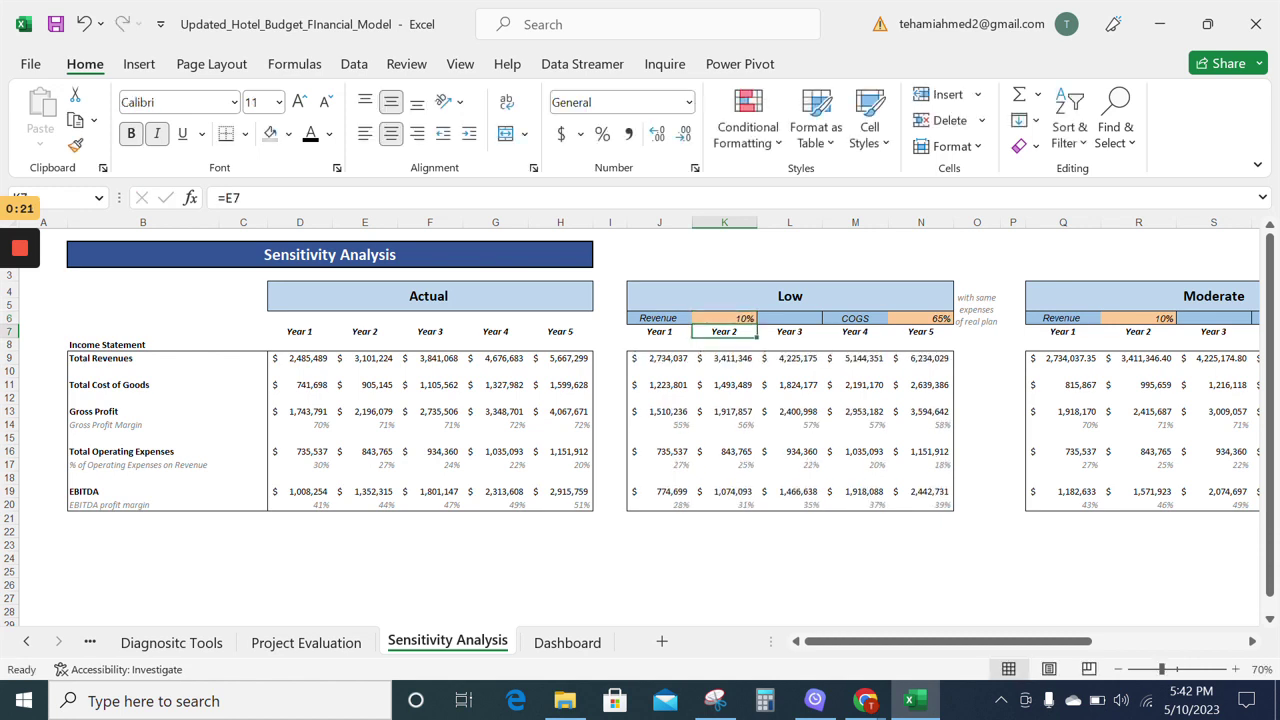
left_click(571, 642)
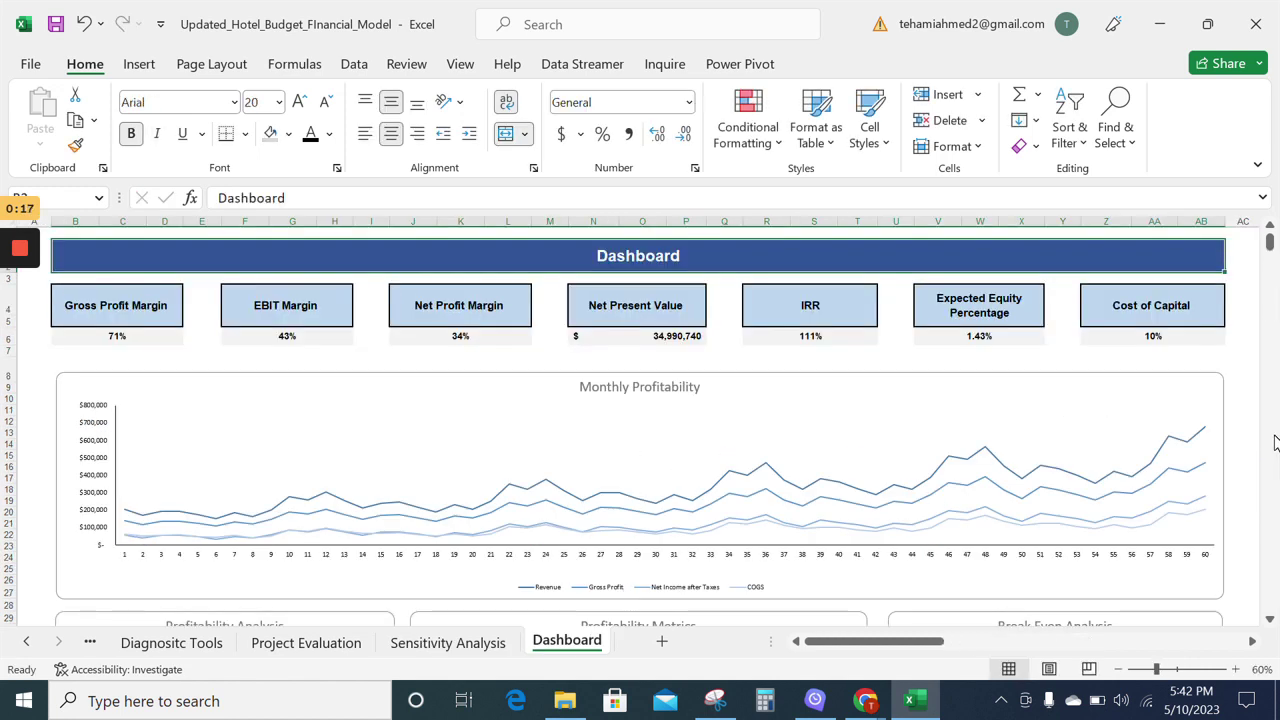